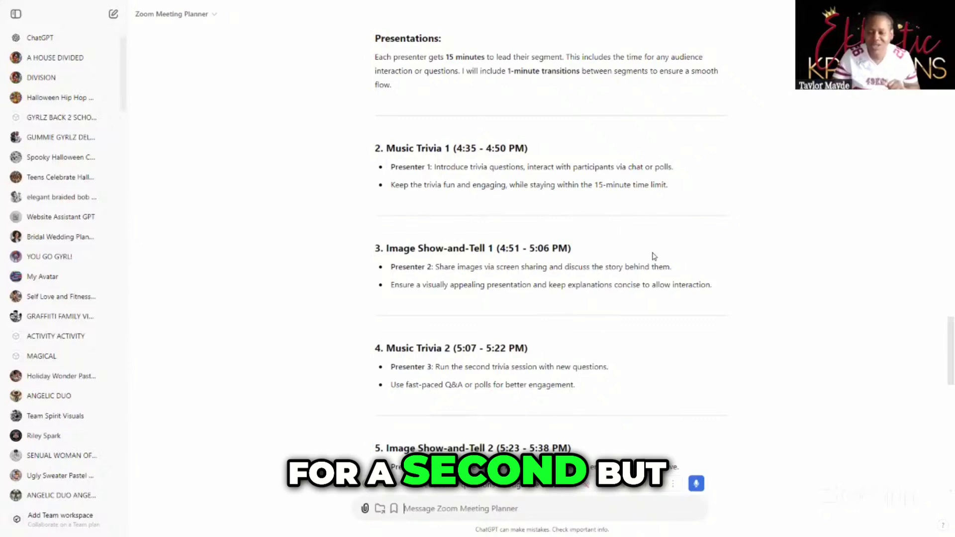
- Start the follow-up draft naming presenters Lydia, Ante, Chrtal and Kellie
{"action": "scroll", "coordinate": [650, 268], "scroll_direction": "up", "scroll_amount": 2}
{"action": "scroll", "coordinate": [653, 262], "scroll_direction": "up", "scroll_amount": 2}
{"action": "scroll", "coordinate": [610, 275], "scroll_direction": "up", "scroll_amount": 1}
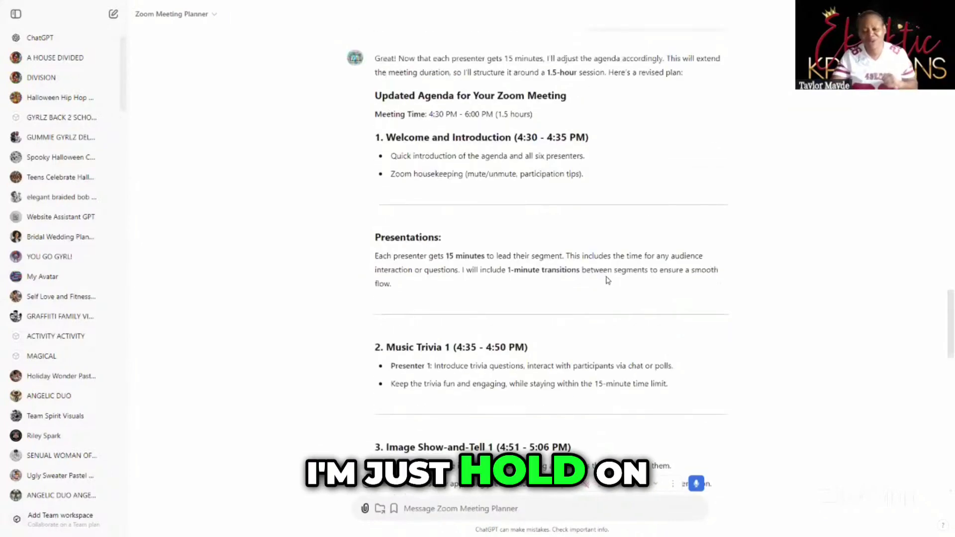
{"action": "scroll", "coordinate": [610, 276], "scroll_direction": "up", "scroll_amount": 3}
{"action": "scroll", "coordinate": [610, 276], "scroll_direction": "up", "scroll_amount": 1}
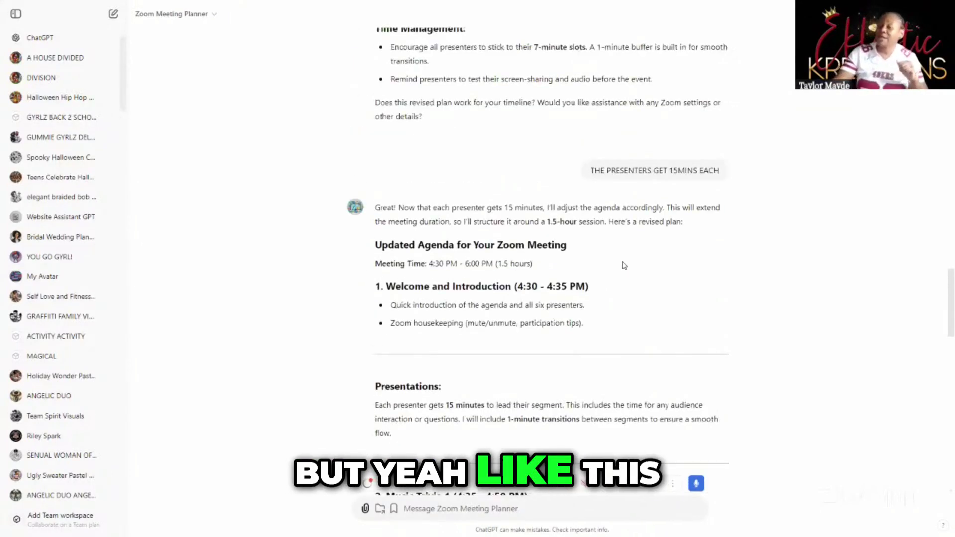
{"action": "scroll", "coordinate": [624, 265], "scroll_direction": "down", "scroll_amount": 1}
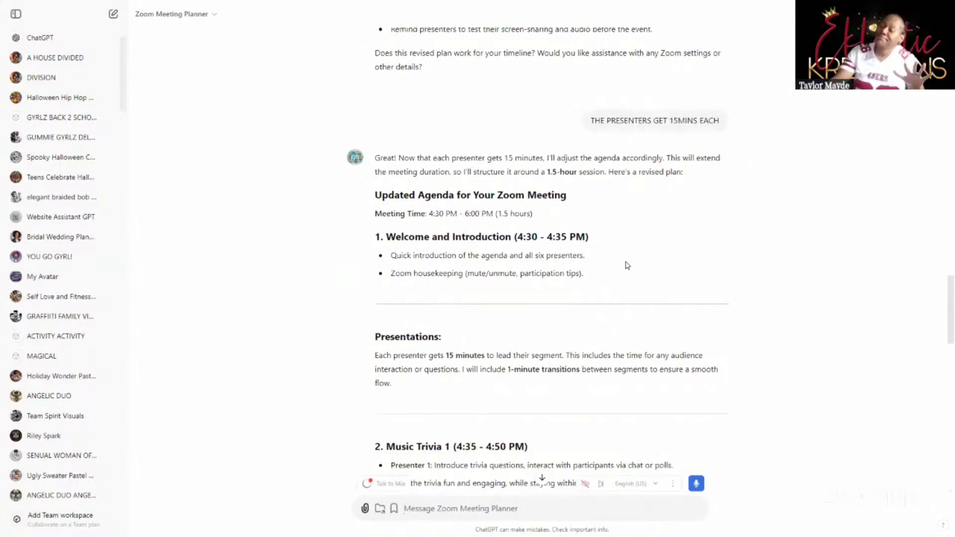
{"action": "scroll", "coordinate": [627, 265], "scroll_direction": "down", "scroll_amount": 2}
{"action": "scroll", "coordinate": [627, 265], "scroll_direction": "down", "scroll_amount": 1}
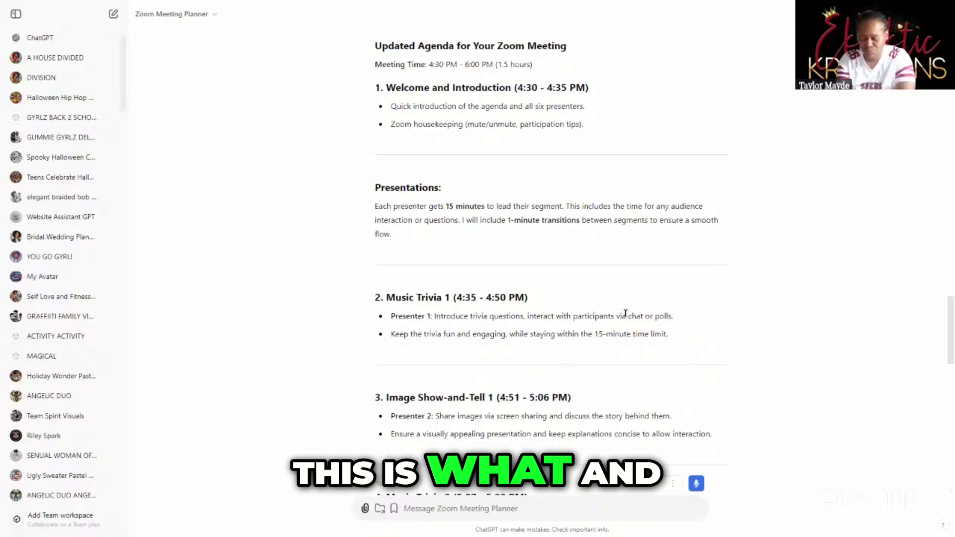
{"action": "type", "text": "t"}
{"action": "type", "text": "AVE"}
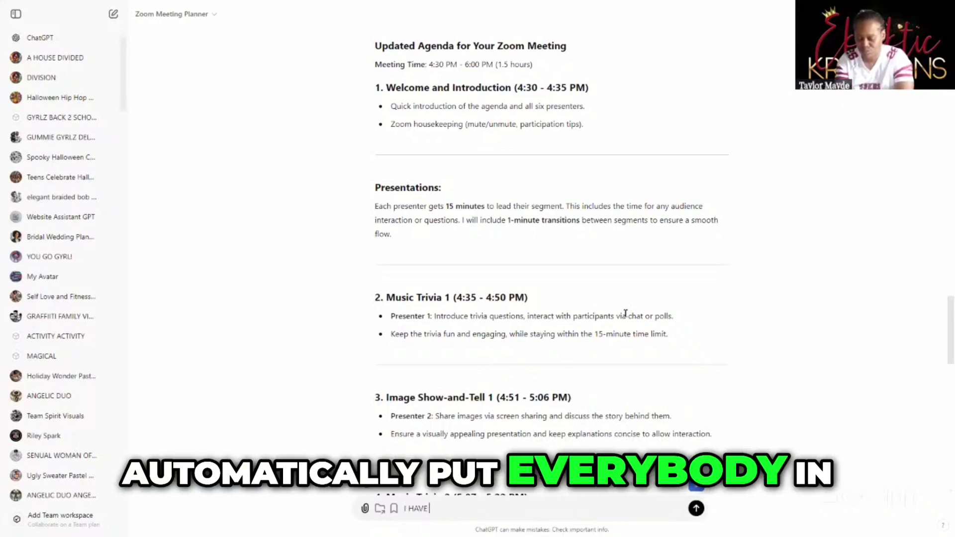
{"action": "type", "text": " 5 PRESE"}
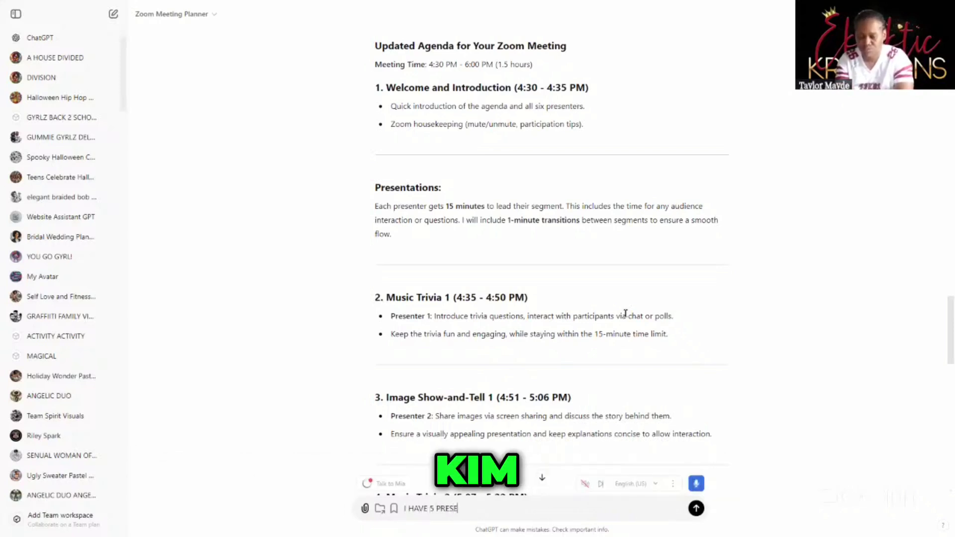
{"action": "type", "text": "NTERS. "}
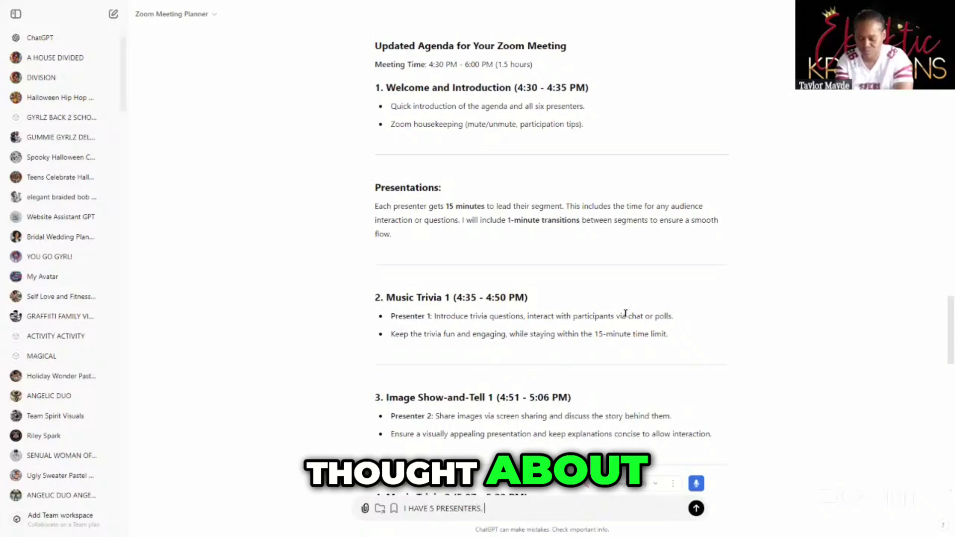
{"action": "key", "text": "BackSpace"}
{"action": "key", "text": "BackSpace"}
{"action": "type", "text": ", DEAN, L"}
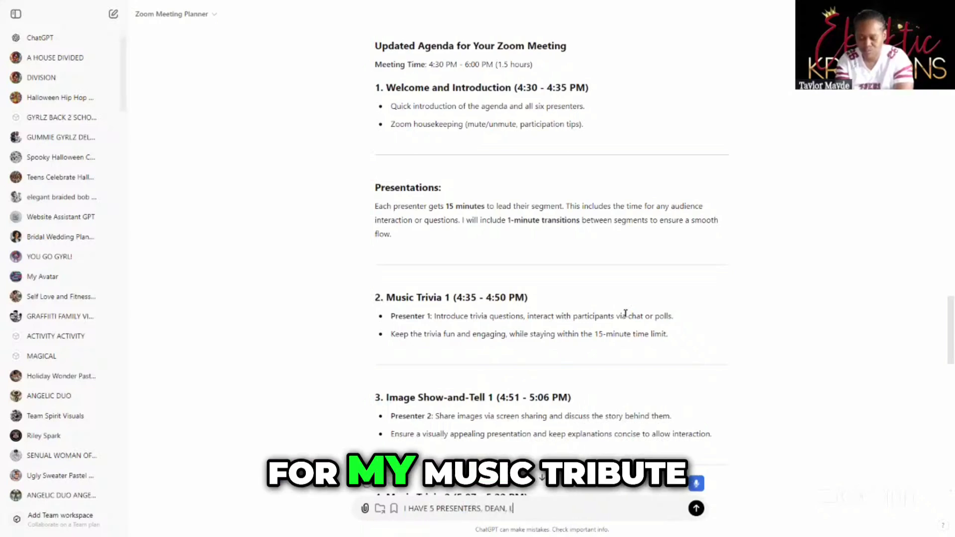
{"action": "type", "text": "YDIA, "}
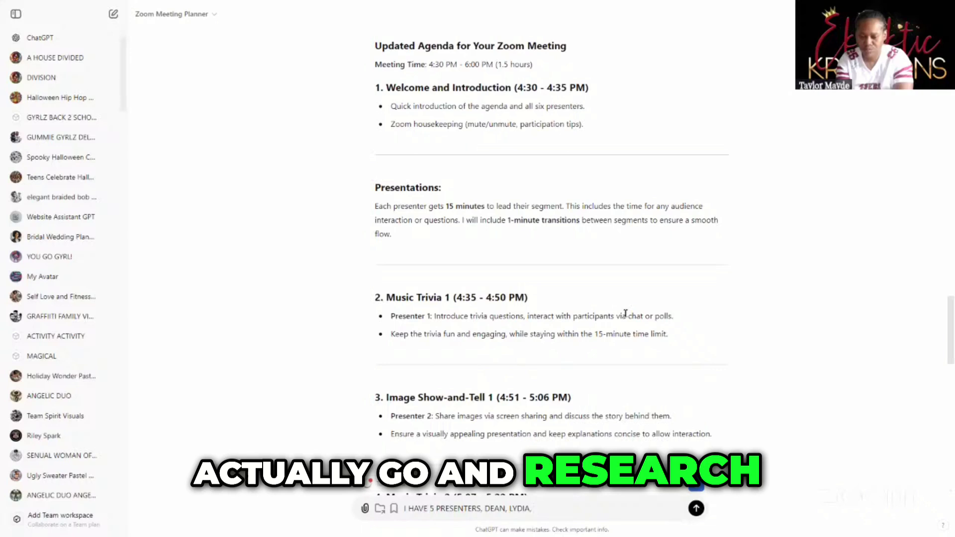
{"action": "type", "text": "ADRIAN"}
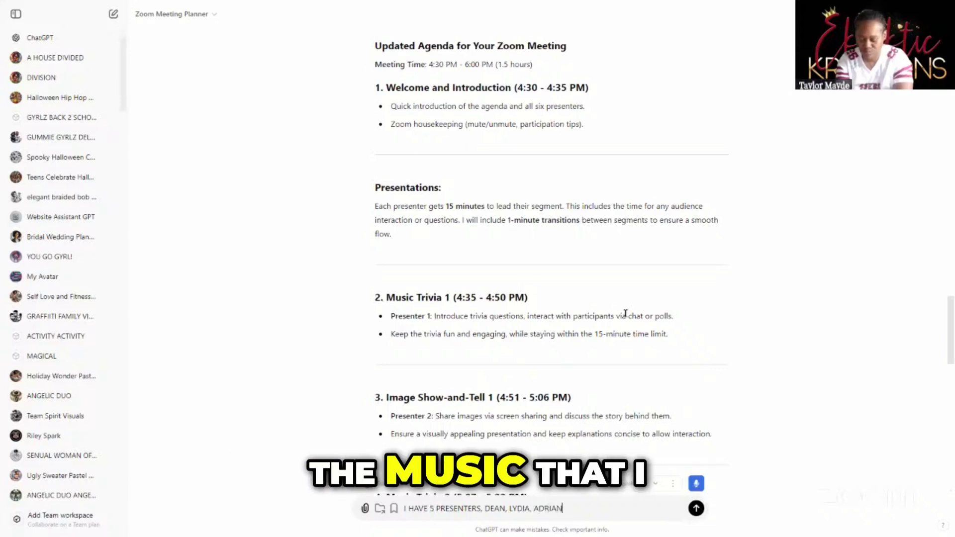
{"action": "type", "text": ", TEE"}
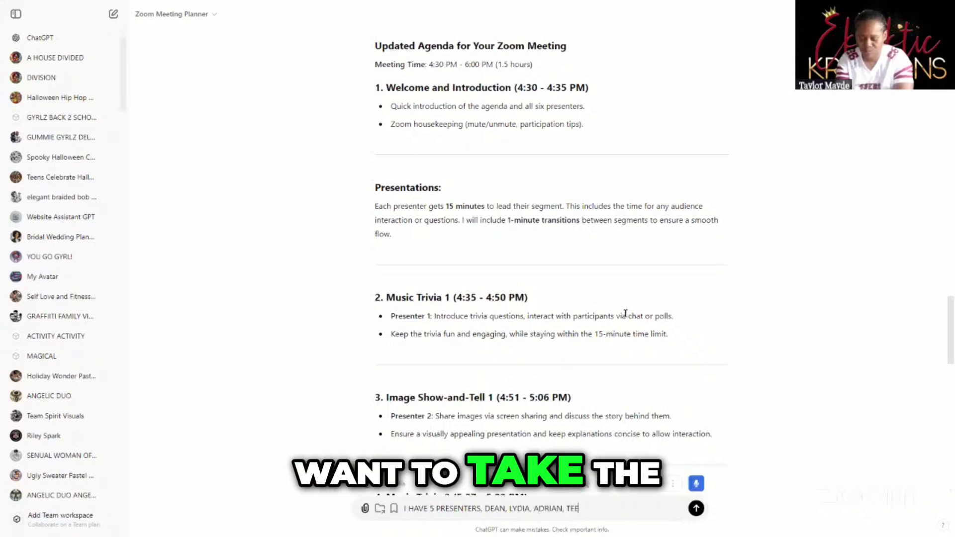
{"action": "type", "text": ", CHRISTA"}
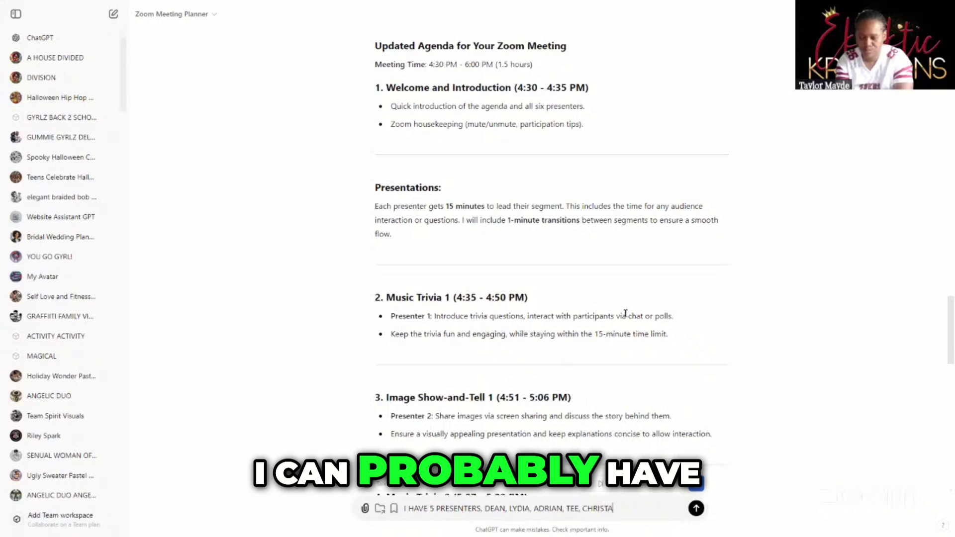
{"action": "type", "text": "L"}
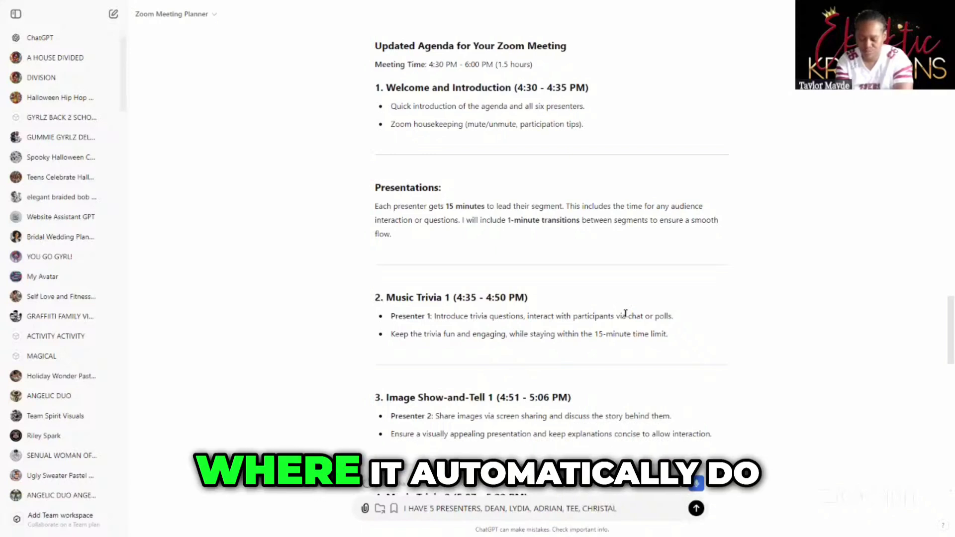
{"action": "type", "text": " AND KEL"}
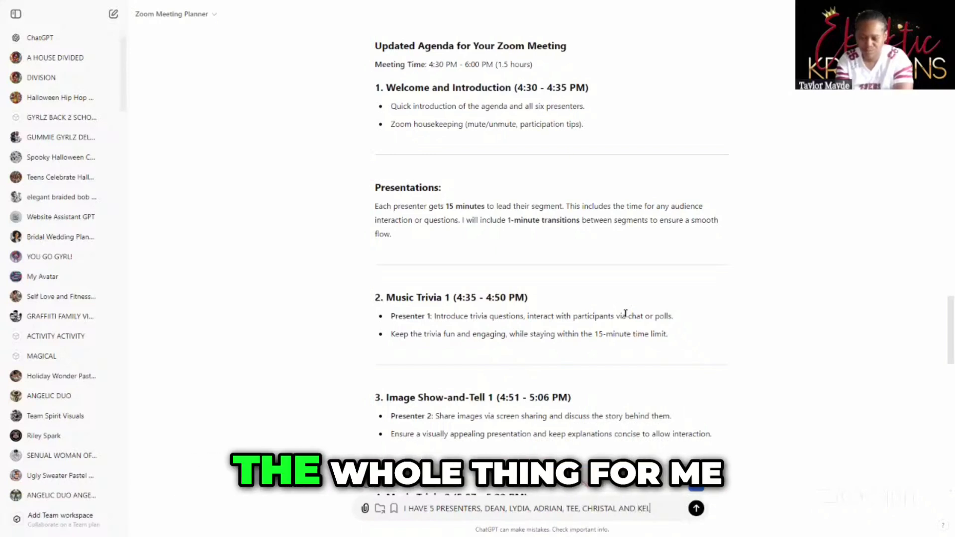
{"action": "type", "text": "LIE"}
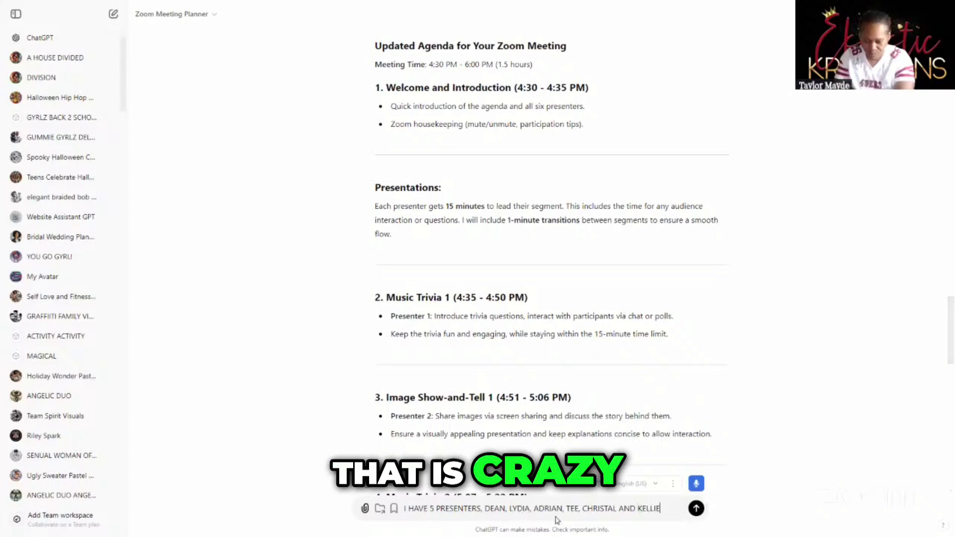
- Change the presenter count to six and add 15-minute slots, three host music trivia rounds and two image show-and-tells
{"action": "left_click", "coordinate": [434, 507]}
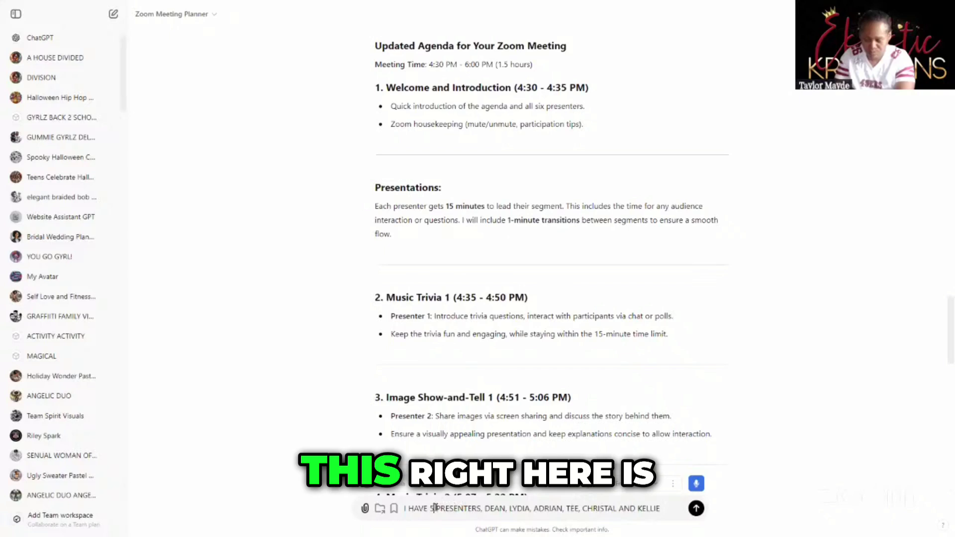
{"action": "key", "text": "BackSpace"}
{"action": "type", "text": "6"}
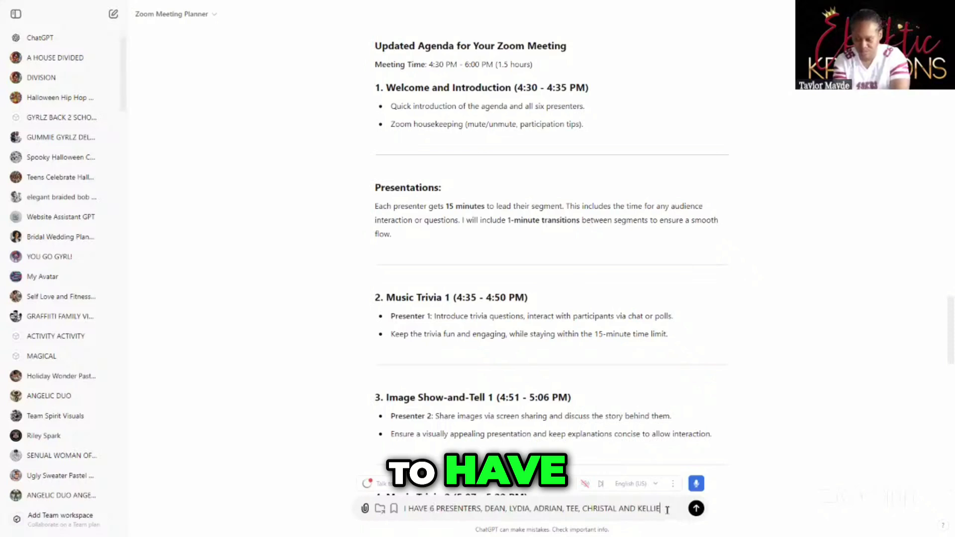
{"action": "type", "text": "THE"}
{"action": "type", "text": "Y EACH HAVE"}
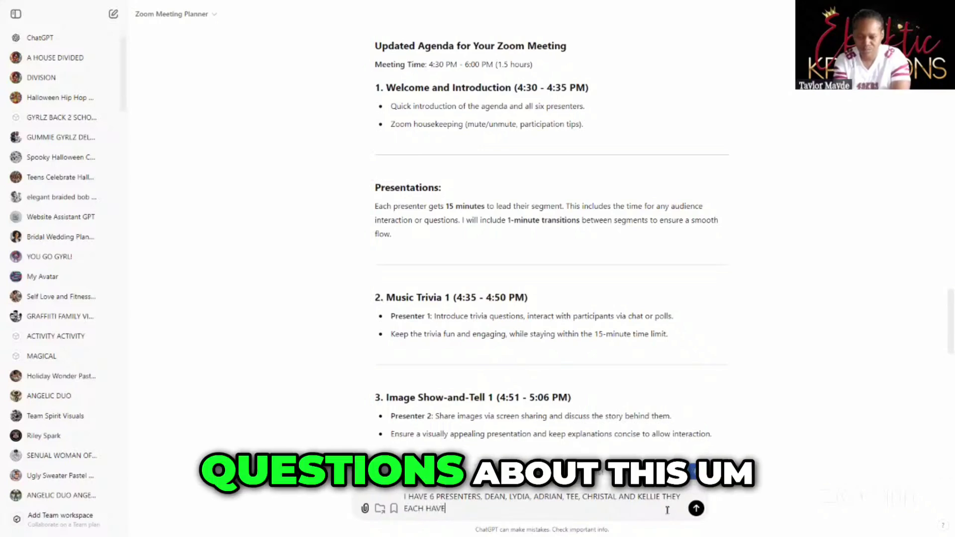
{"action": "type", "text": " 15MI"}
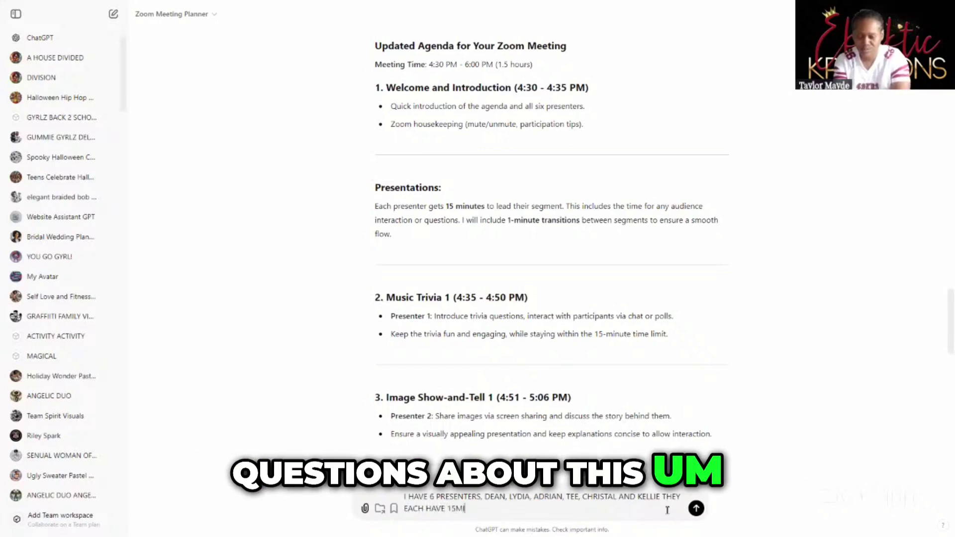
{"action": "type", "text": "NS TO PRE"}
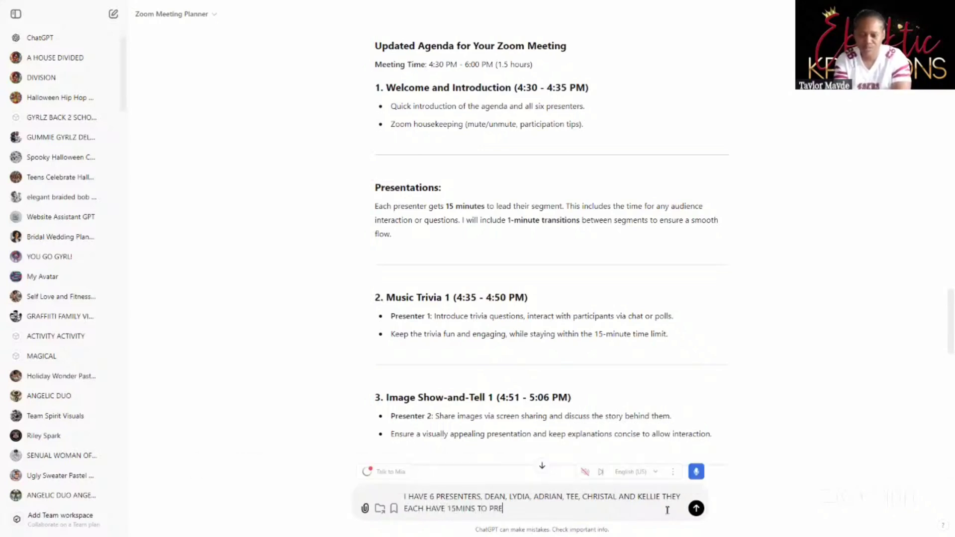
{"action": "type", "text": "SENT."}
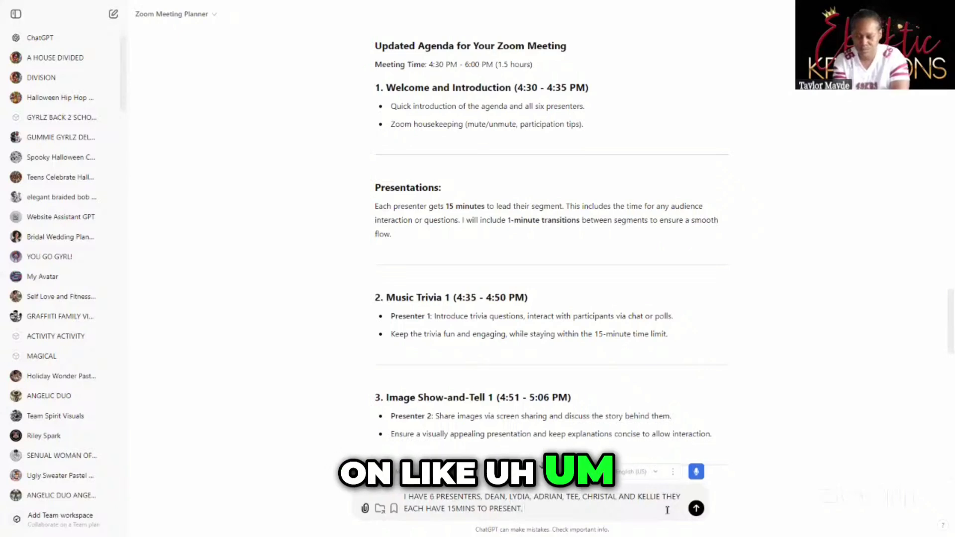
{"action": "type", "text": " HOS"}
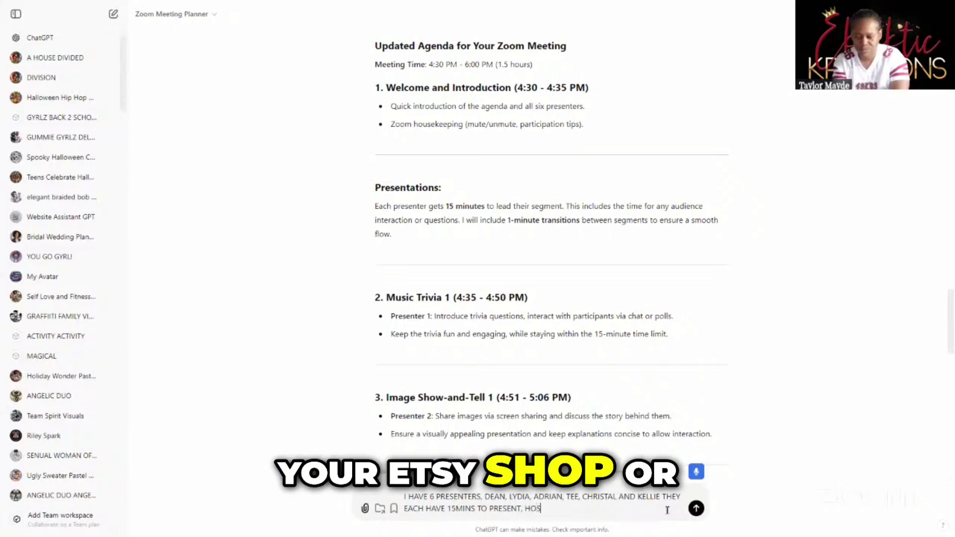
{"action": "type", "text": "T WILLIAM WI"}
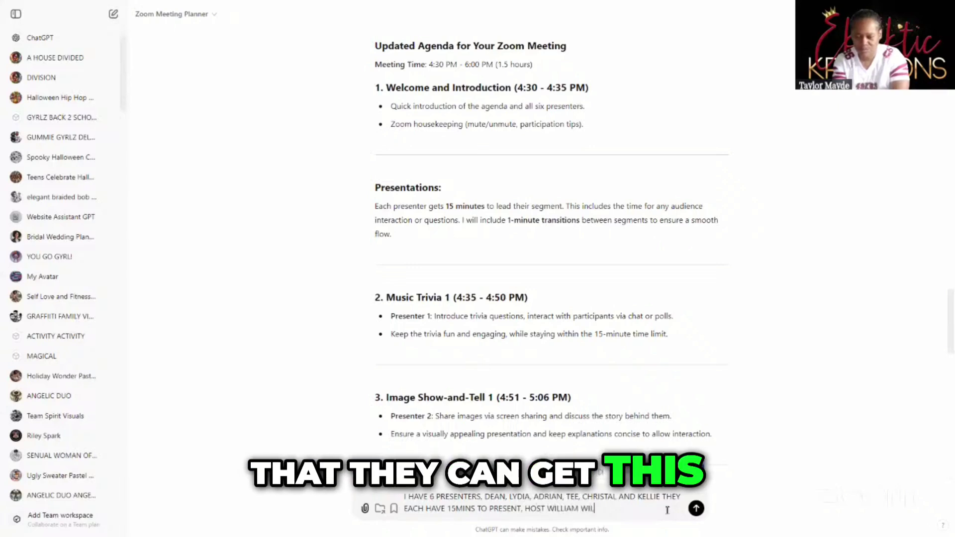
{"action": "type", "text": "L DO"}
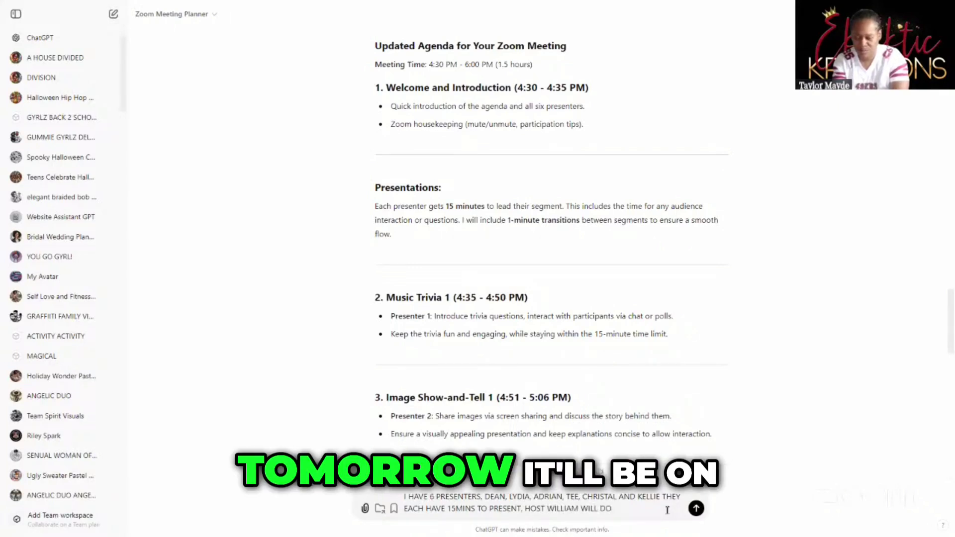
{"action": "type", "text": " 3 MUSIC TRIVIA Q"}
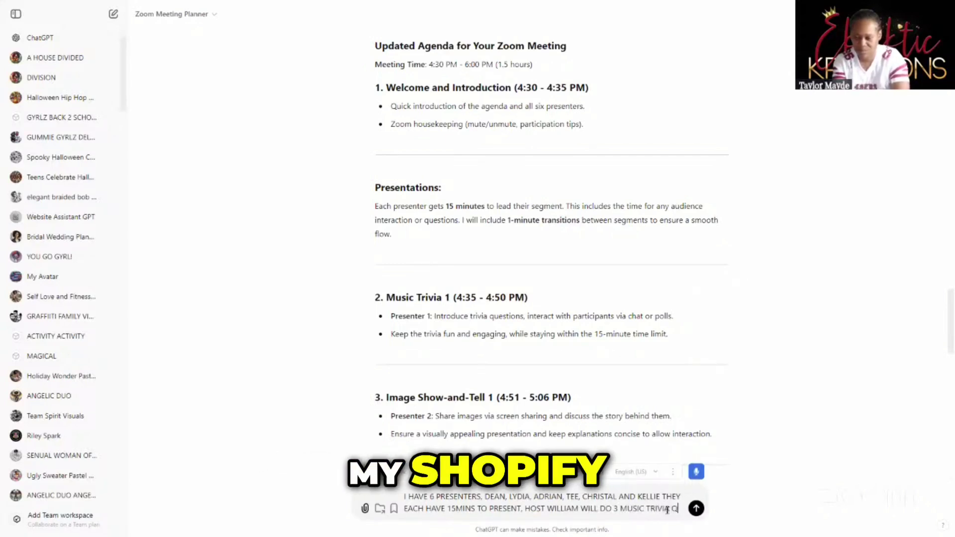
{"action": "type", "text": "UESTIONS, I WI"}
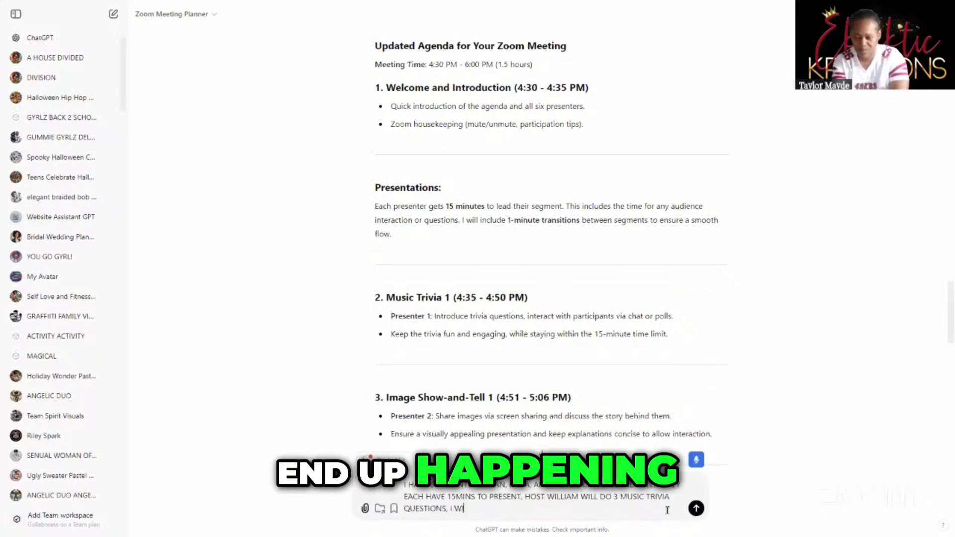
{"action": "type", "text": "  D"}
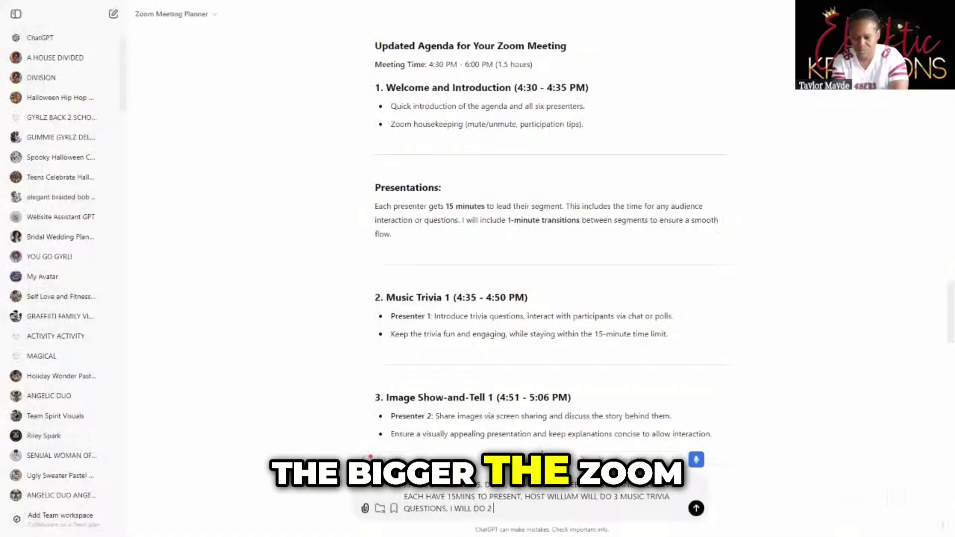
{"action": "type", "text": "AGE"}
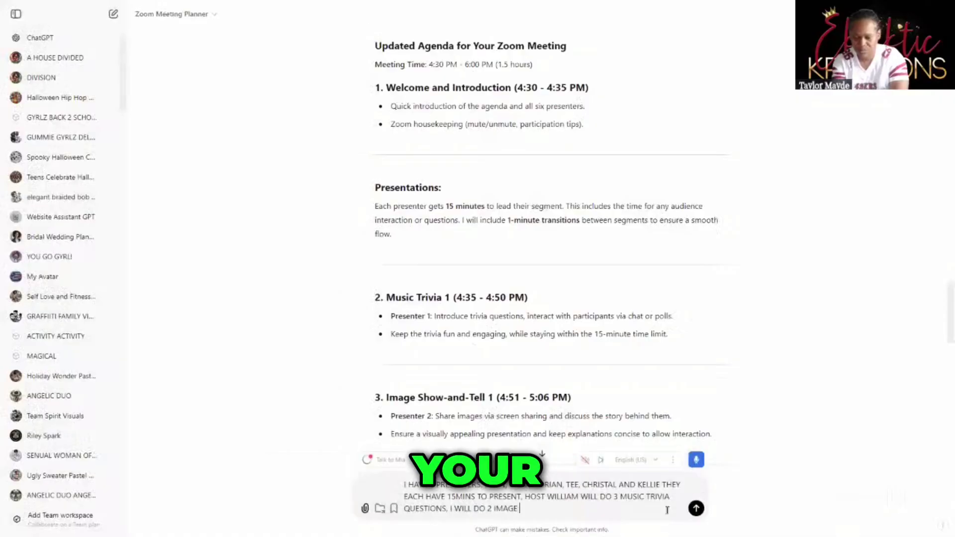
{"action": "type", "text": " SHOW AND TE"}
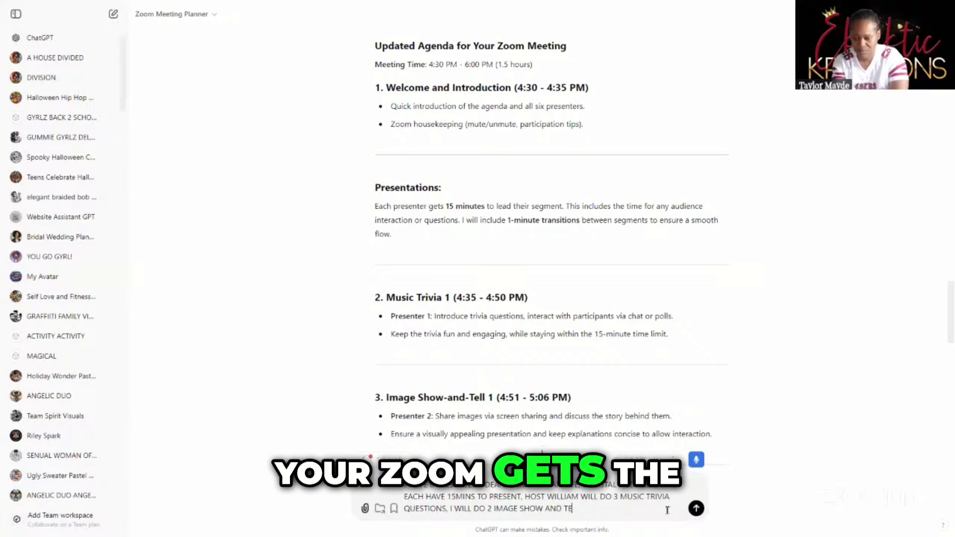
{"action": "type", "text": "LLS"}
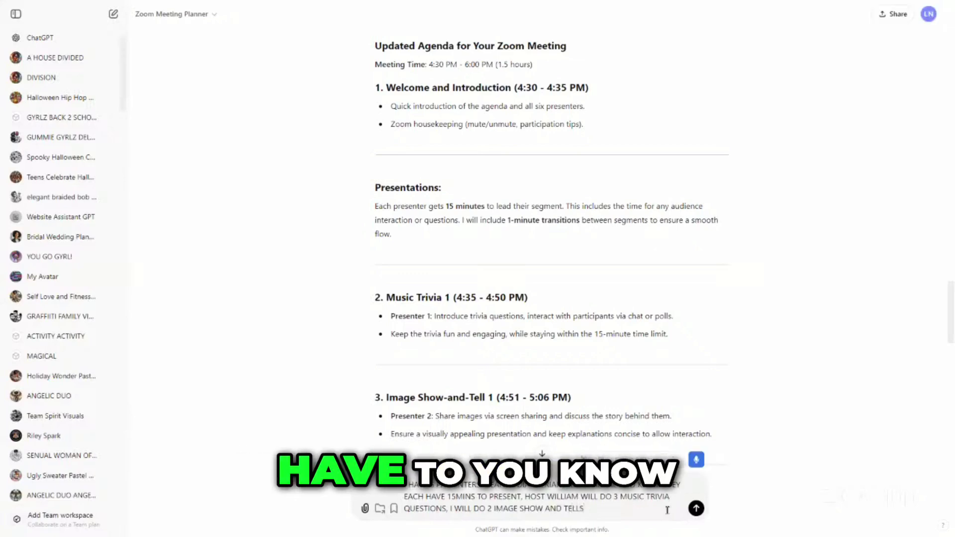
- Send the request, star-rate the returned 13-part agenda, and scroll back through its sections
{"action": "key", "text": "Return"}
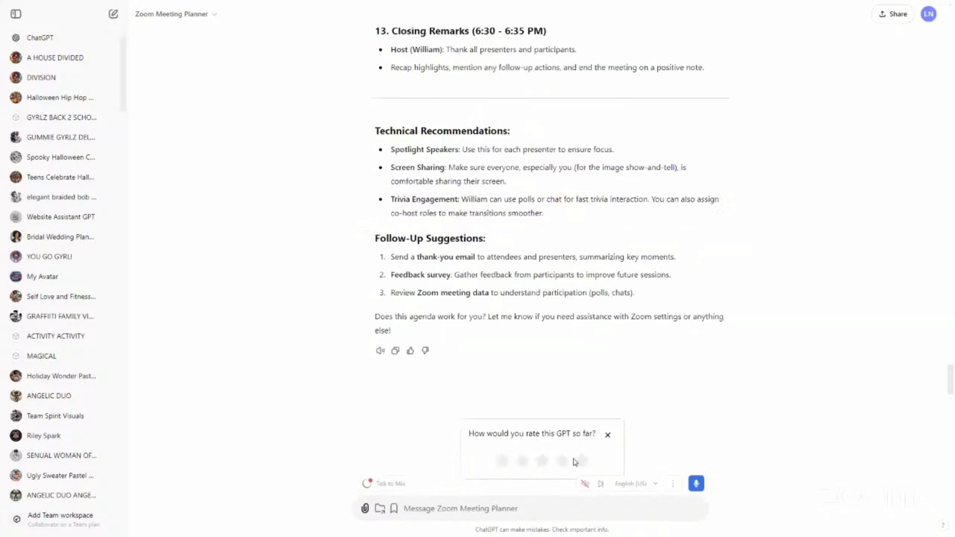
{"action": "left_click", "coordinate": [582, 460]}
{"action": "scroll", "coordinate": [672, 378], "scroll_direction": "up", "scroll_amount": 2}
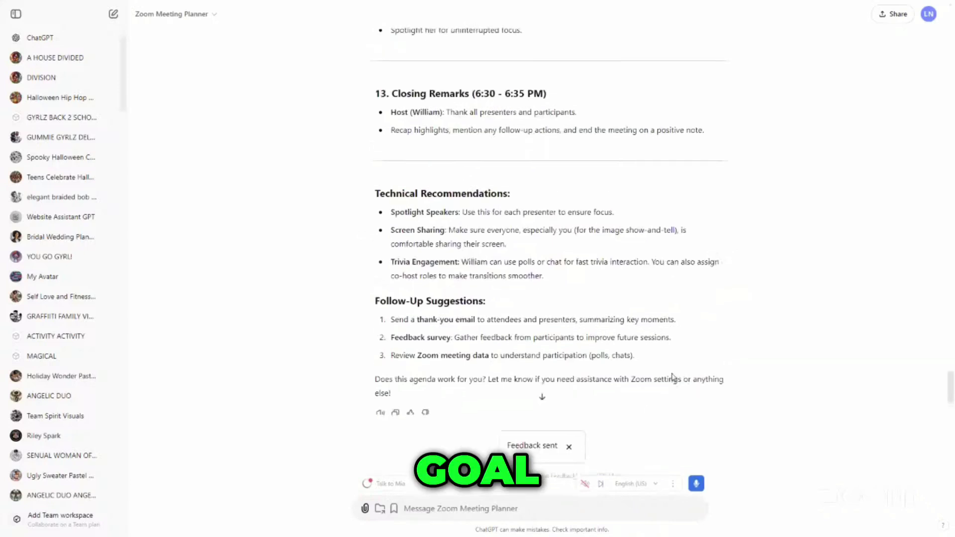
{"action": "scroll", "coordinate": [673, 377], "scroll_direction": "up", "scroll_amount": 1}
{"action": "scroll", "coordinate": [675, 373], "scroll_direction": "up", "scroll_amount": 2}
{"action": "scroll", "coordinate": [675, 375], "scroll_direction": "up", "scroll_amount": 2}
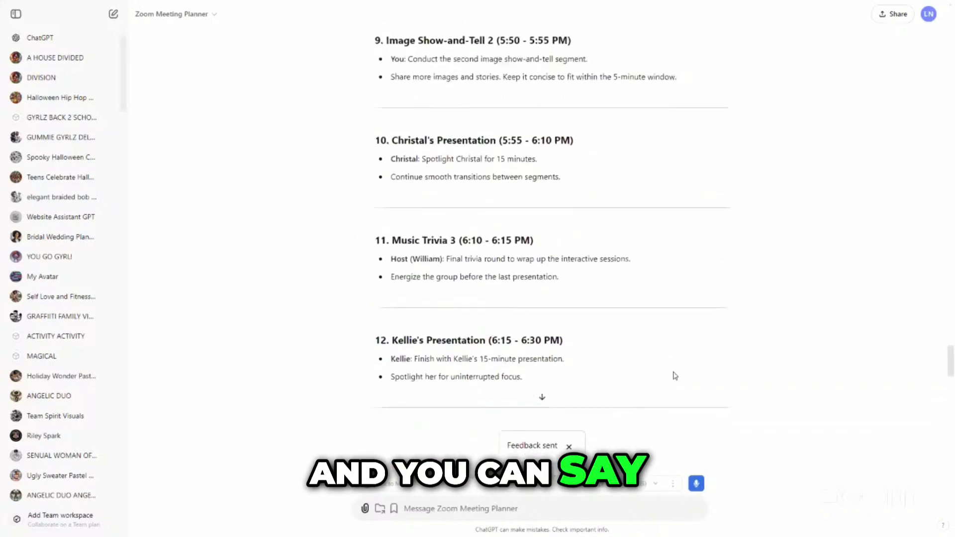
{"action": "scroll", "coordinate": [675, 378], "scroll_direction": "up", "scroll_amount": 3}
{"action": "scroll", "coordinate": [675, 378], "scroll_direction": "up", "scroll_amount": 2}
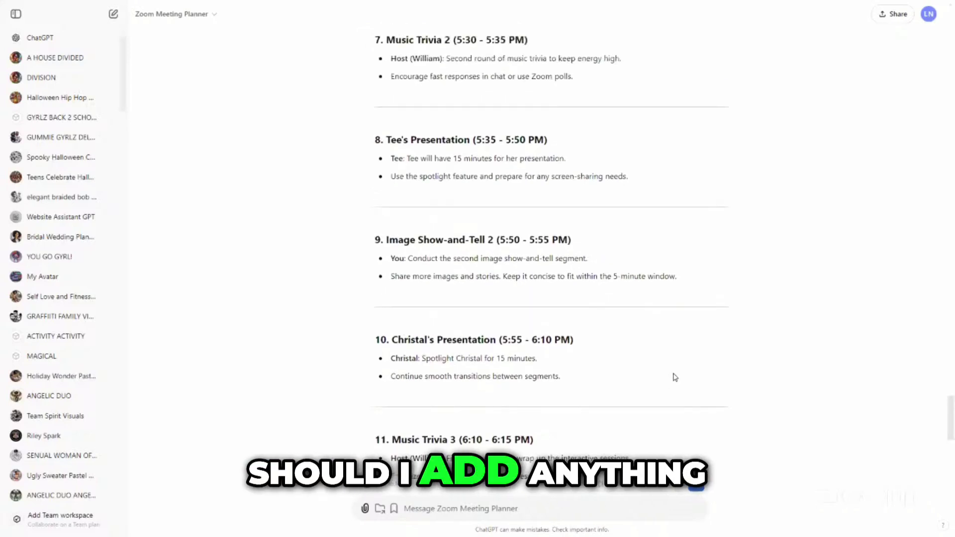
{"action": "scroll", "coordinate": [675, 378], "scroll_direction": "up", "scroll_amount": 2}
{"action": "scroll", "coordinate": [677, 376], "scroll_direction": "up", "scroll_amount": 1}
{"action": "scroll", "coordinate": [678, 375], "scroll_direction": "up", "scroll_amount": 4}
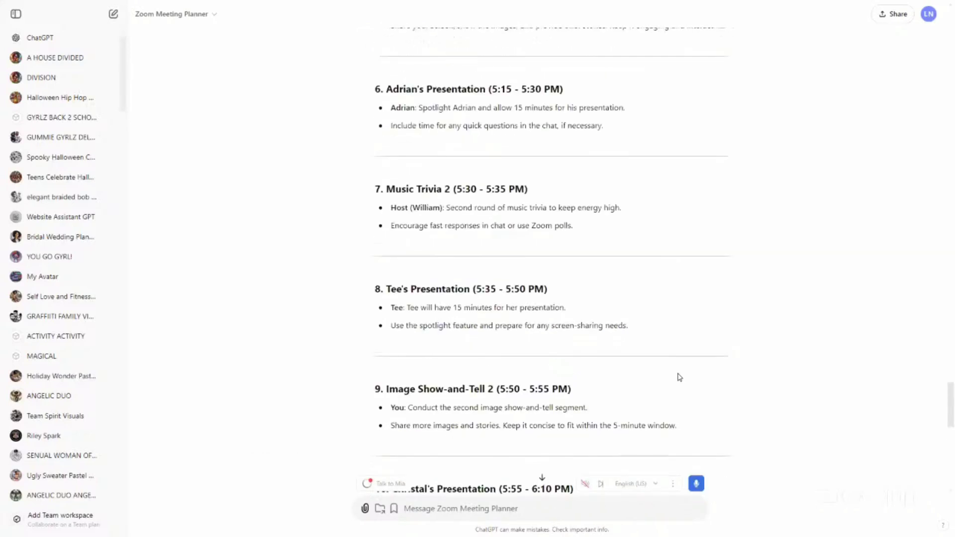
{"action": "scroll", "coordinate": [675, 376], "scroll_direction": "up", "scroll_amount": 3}
{"action": "type", "text": "DO I NEED TO ADD ANYTHING"}
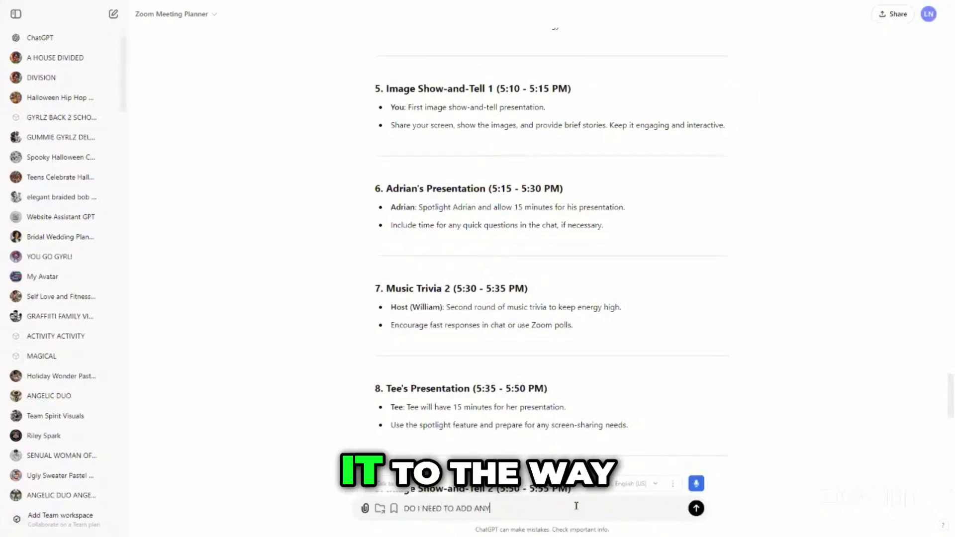
- Ask the planner whether anything should be added to or taken out of the agenda
{"action": "type", "text": " OR TAK"}
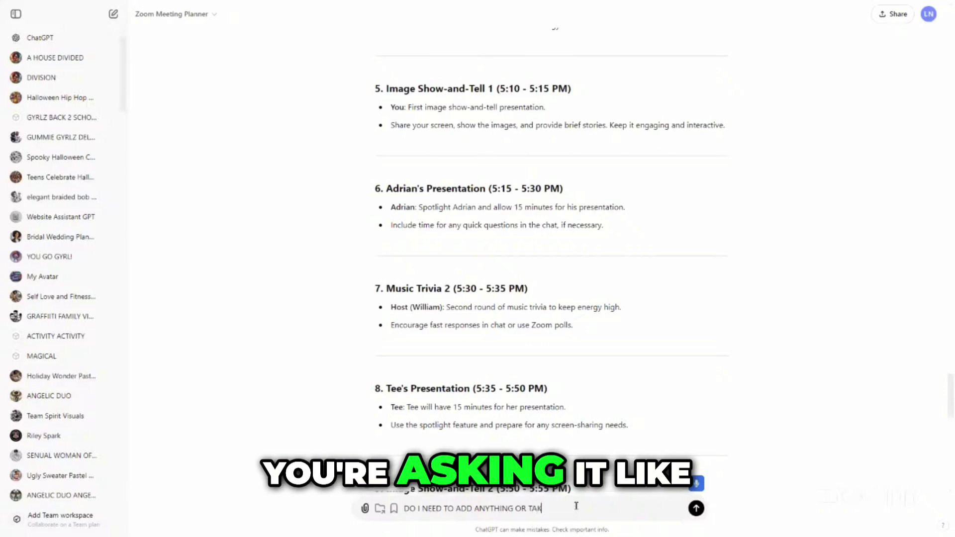
{"action": "type", "text": "E ANYTHING"}
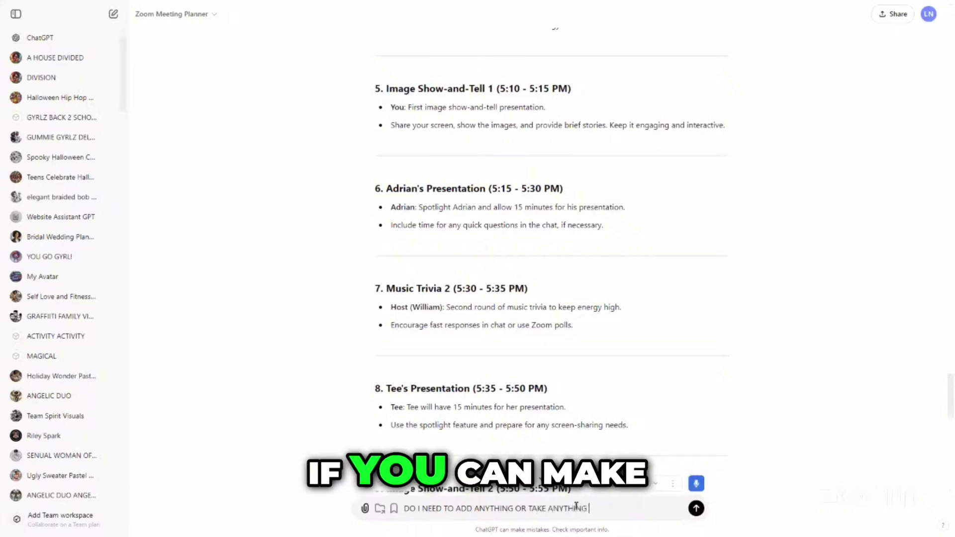
{"action": "type", "text": " OUT?"}
{"action": "key", "text": "Return"}
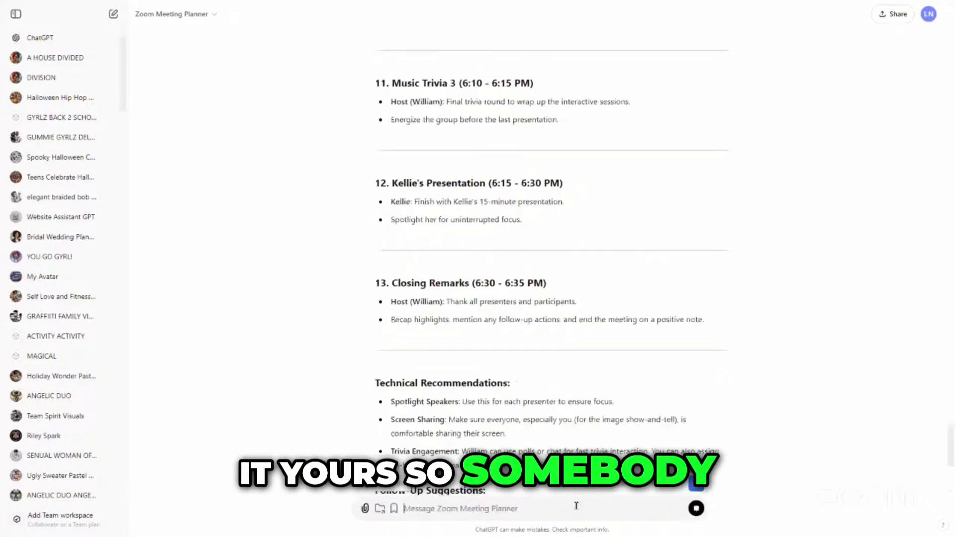